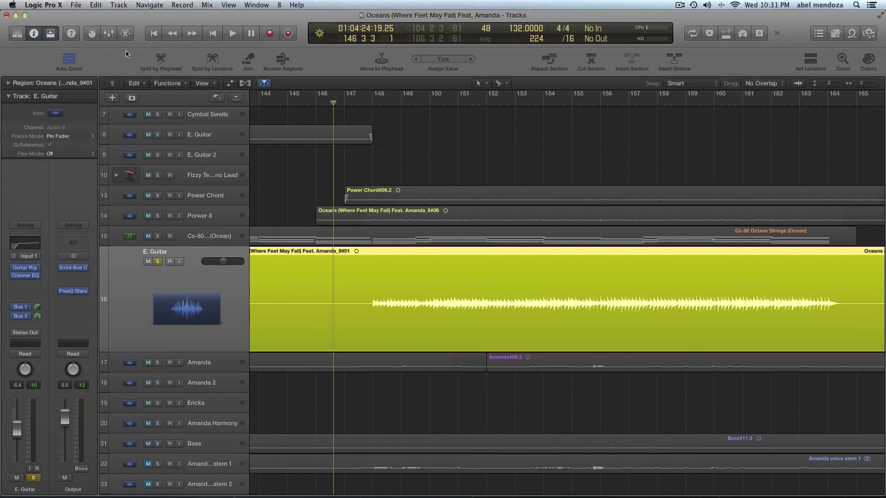
- Show track automation and set the E. Guitar track's automation mode to Latch
click(230, 84)
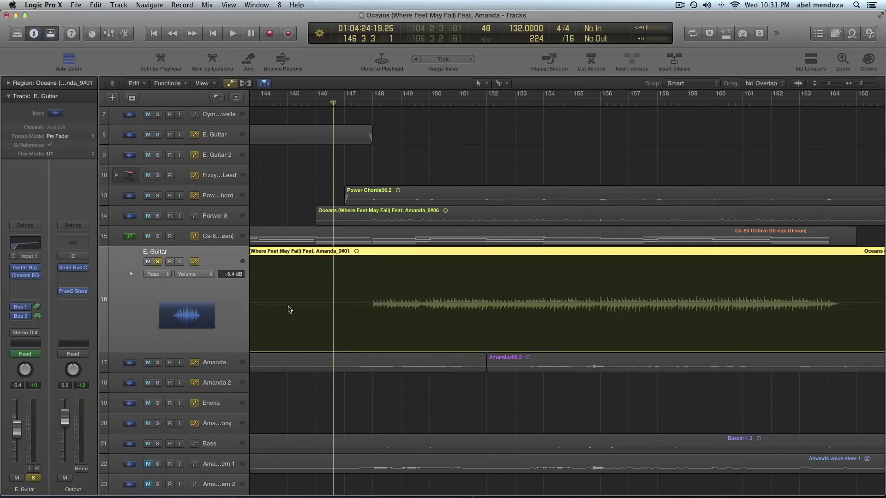
scroll(289, 310, left, 5)
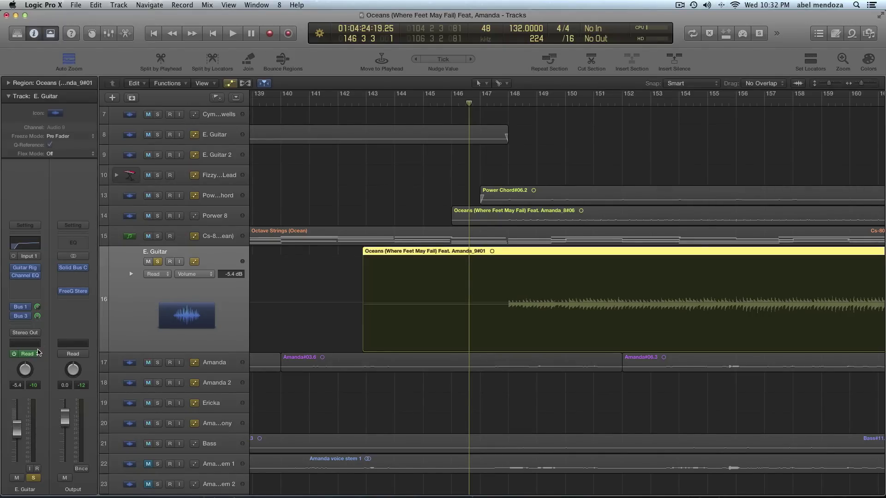
click(38, 355)
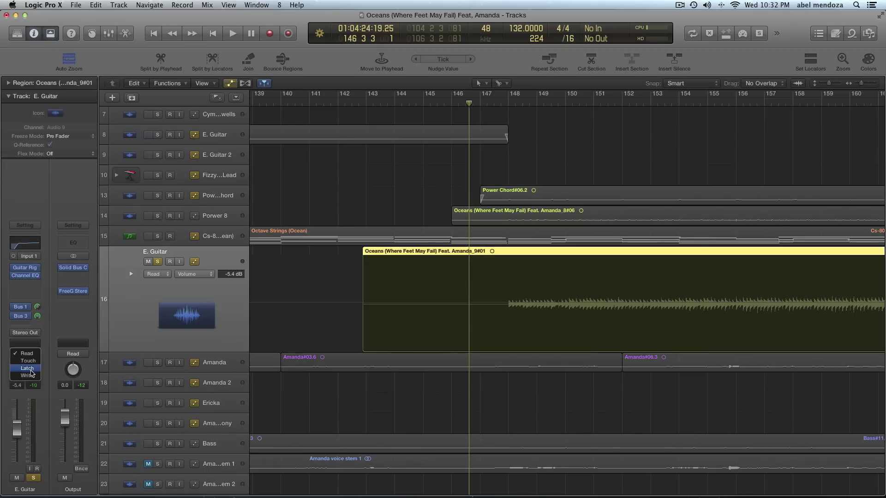
click(28, 369)
click(38, 354)
click(231, 292)
- Add a volume automation point at -5.4 dB on the E. Guitar track, just before its audio starts at bar 148
scroll(484, 301, right, 4)
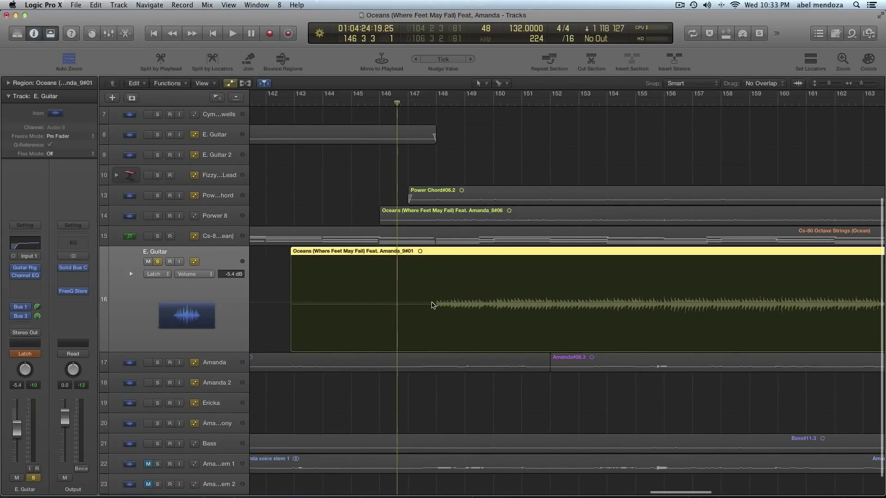
scroll(429, 307, right, 4)
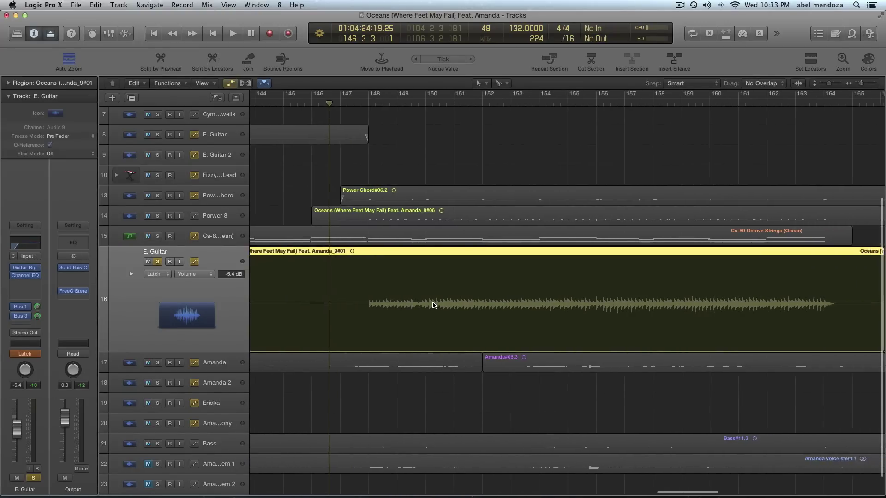
click(344, 307)
click(346, 303)
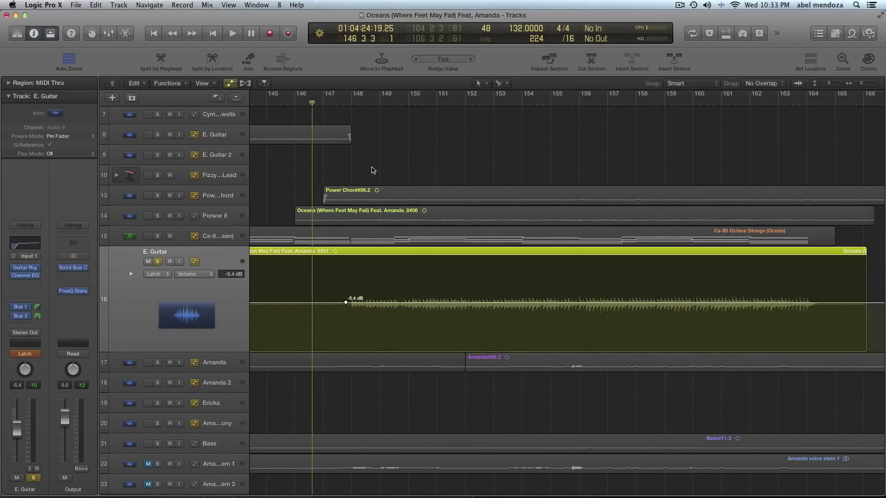
- Move the playhead to bar 152 and add E. Guitar volume points there and at about bar 154
click(352, 104)
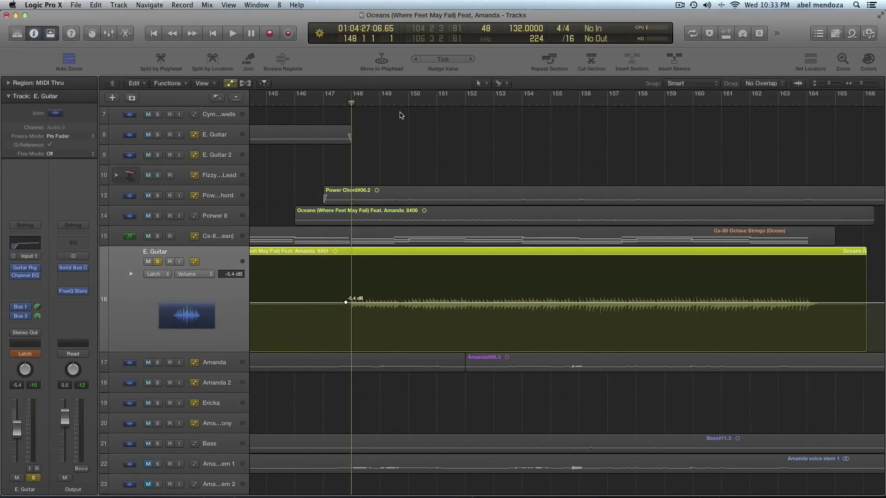
click(465, 105)
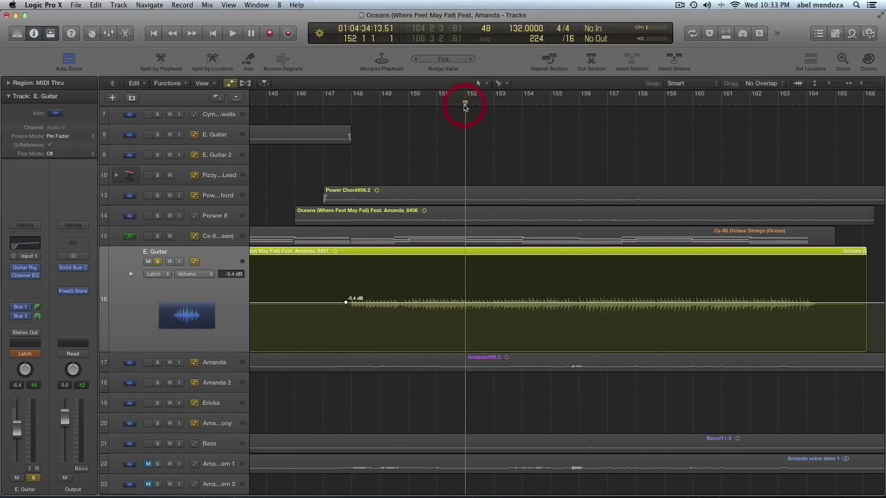
click(467, 302)
click(527, 303)
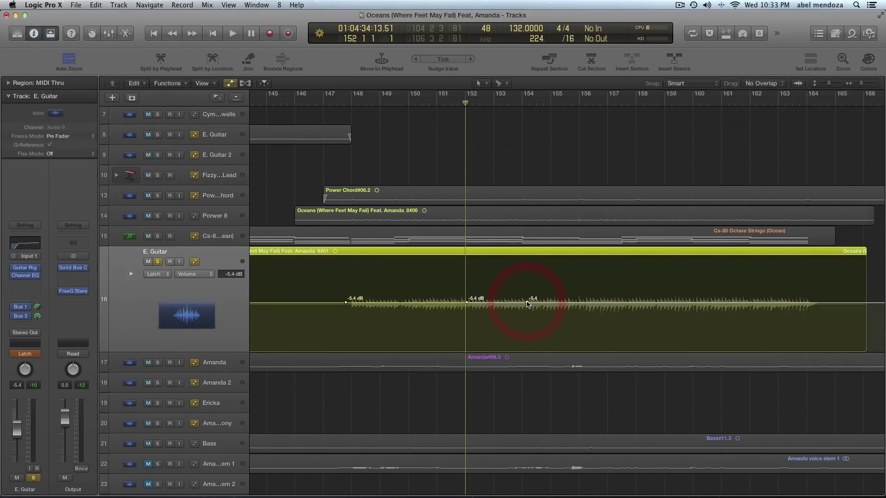
- Pair the points near bars 152 and 154 with adjacent ones and lower the volume between them to -15.1 dB
click(873, 83)
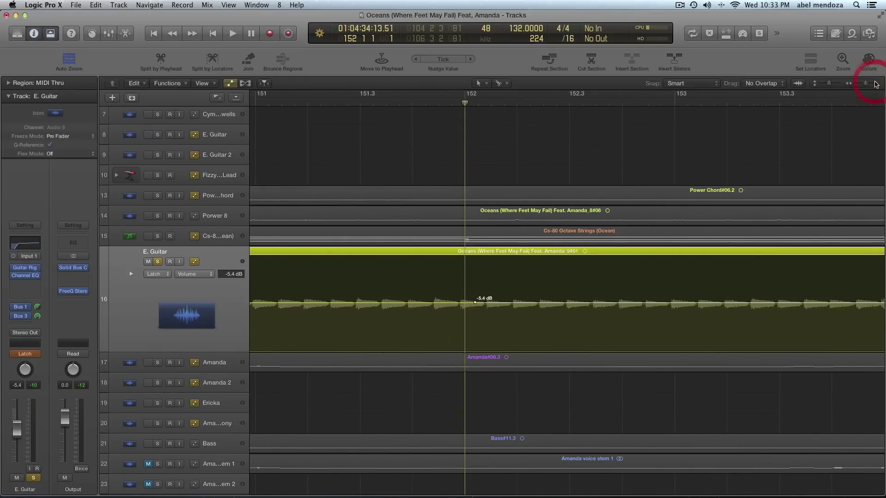
click(464, 303)
scroll(613, 307, right, 5)
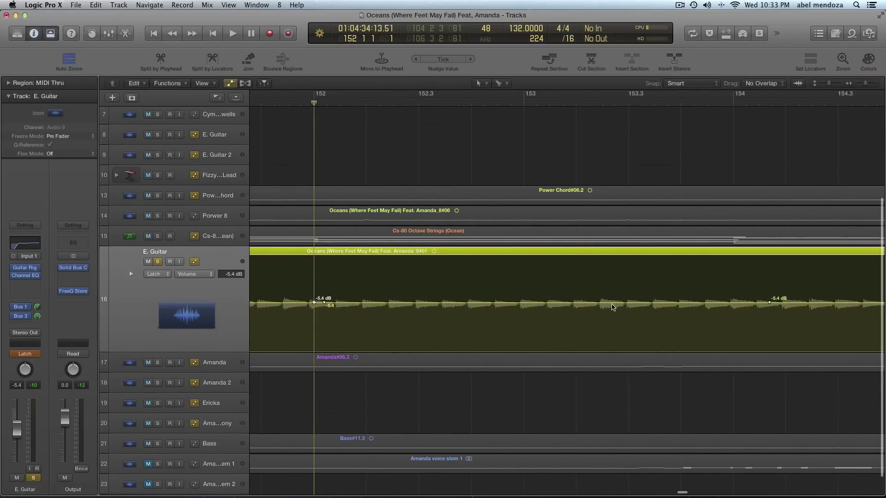
click(743, 303)
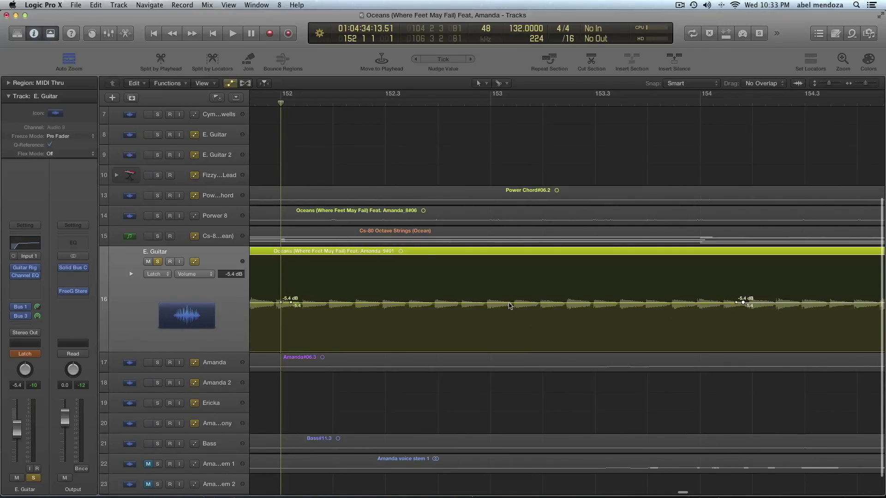
drag(509, 305, 510, 325)
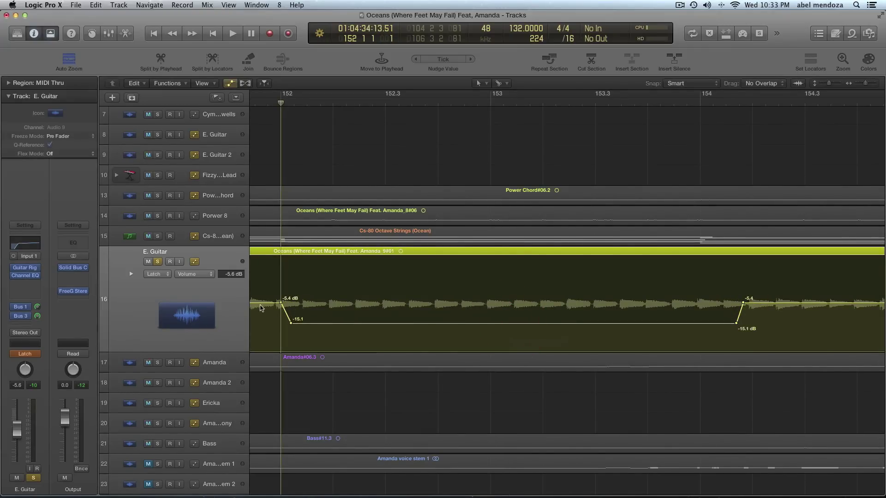
scroll(263, 308, left, 3)
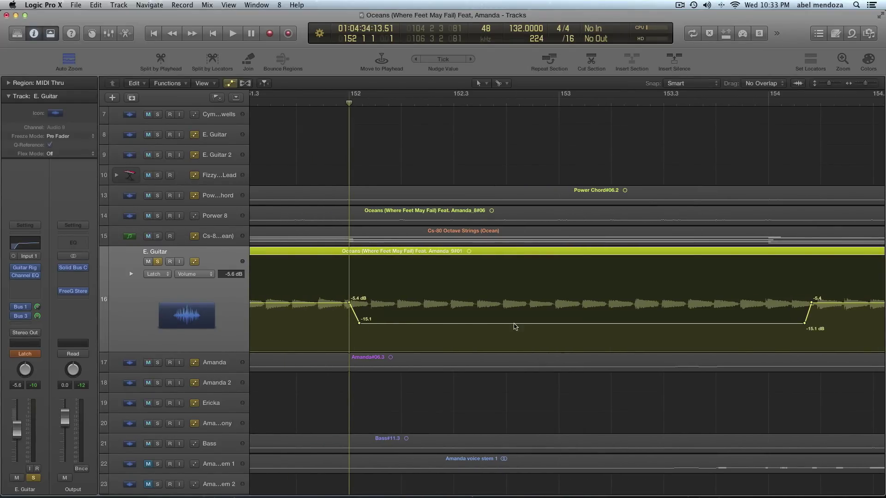
mouse_move(515, 326)
mouse_down()
mouse_move(514, 295)
mouse_move(516, 325)
mouse_up()
- Set the E. Guitar track's automation mode to Read and show the mixer below the tracks
click(37, 357)
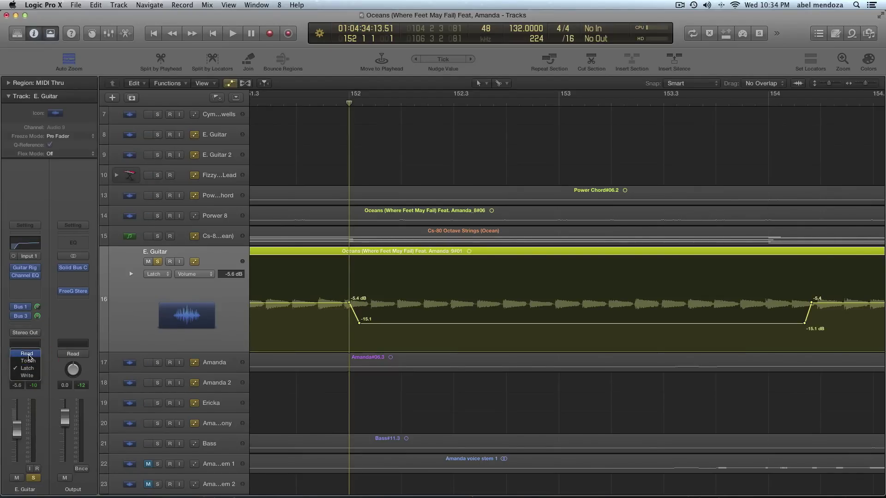
click(29, 355)
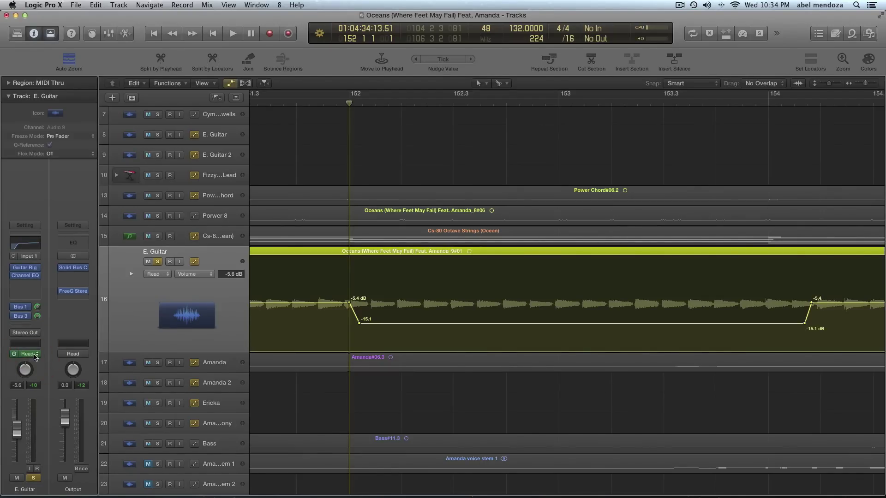
scroll(314, 240, left, 5)
scroll(314, 240, left, 6)
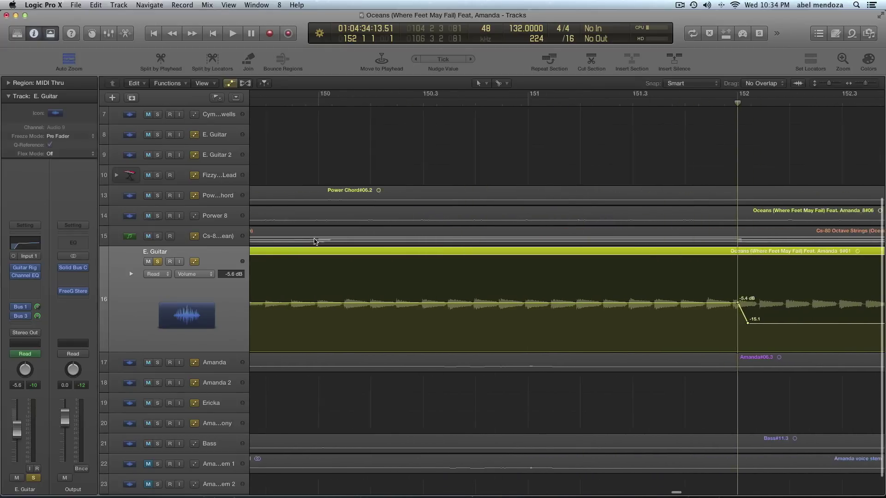
click(858, 85)
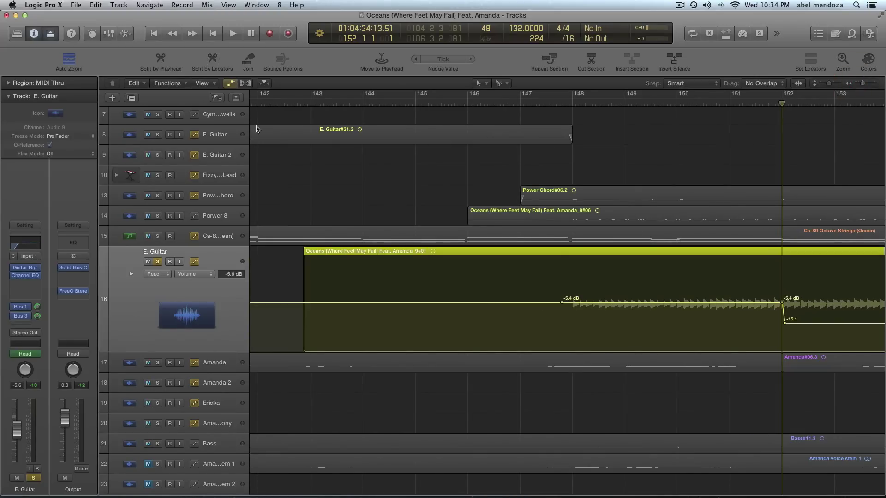
scroll(567, 295, right, 3)
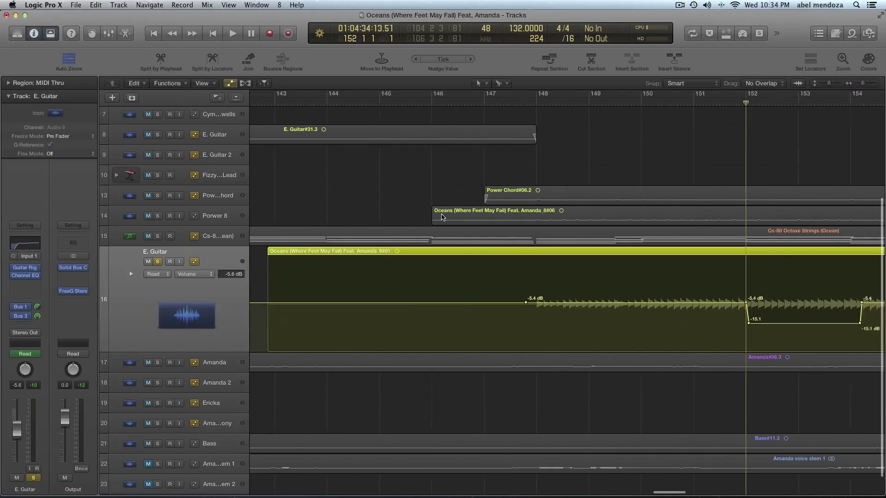
click(858, 84)
click(109, 33)
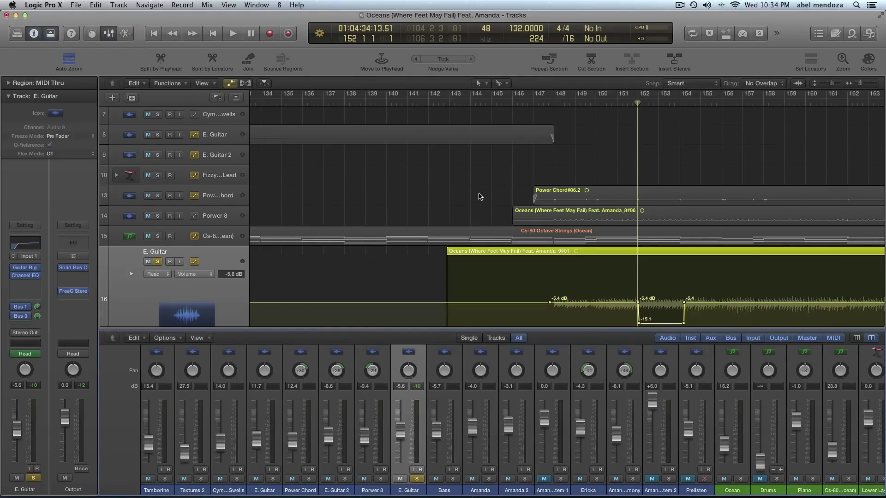
- Play the E. Guitar track from bar 147 past the volume dip to check how the fader follows the automation
scroll(480, 197, down, 4)
scroll(480, 197, down, 1)
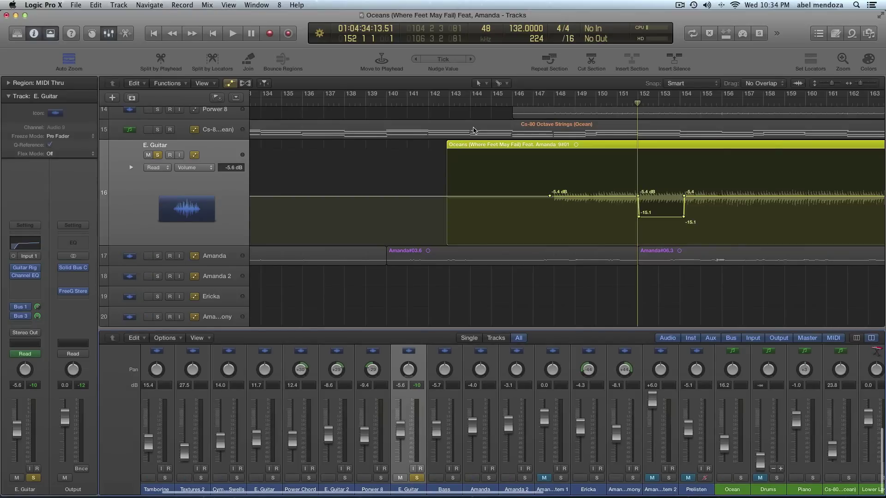
click(533, 105)
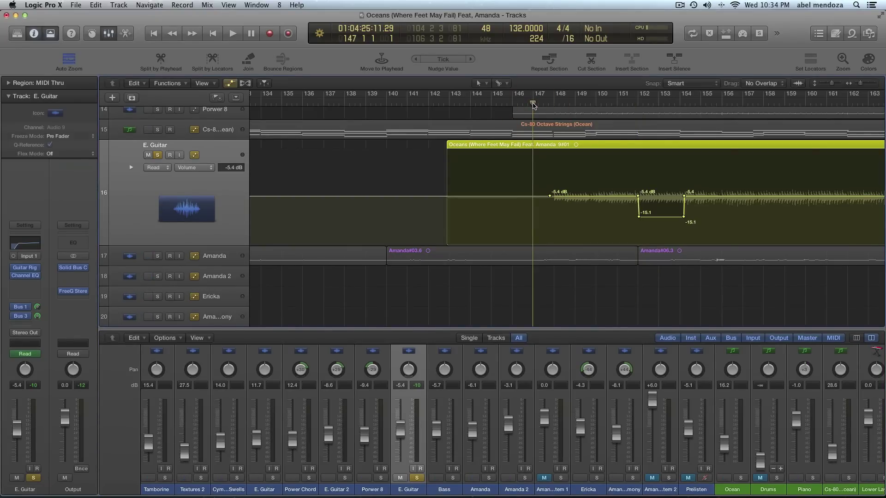
key(space)
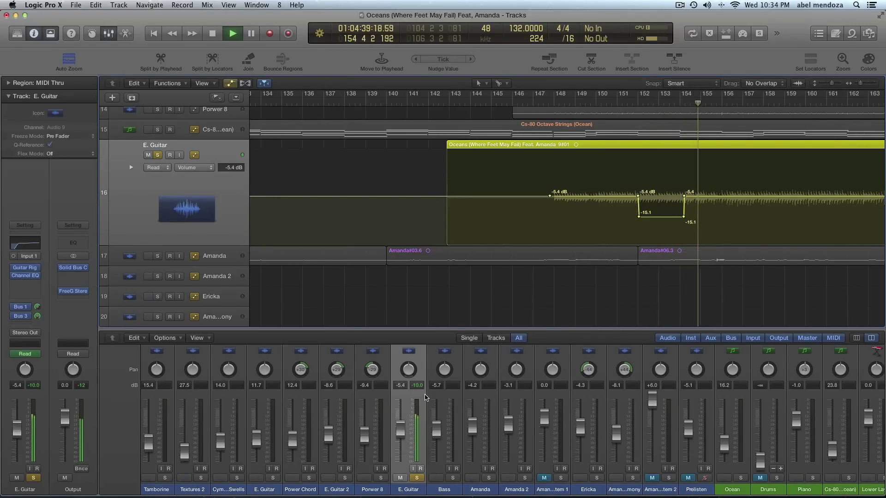
key(space)
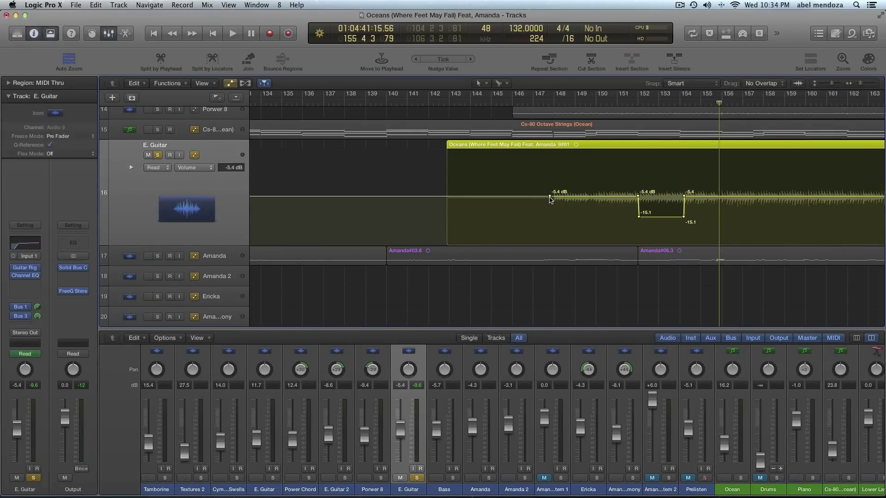
- Create a volume fade-in on the E. Guitar track, rising from −∞ at bar 148 to -5.3 dB at about bar 150
drag(550, 197, 552, 198)
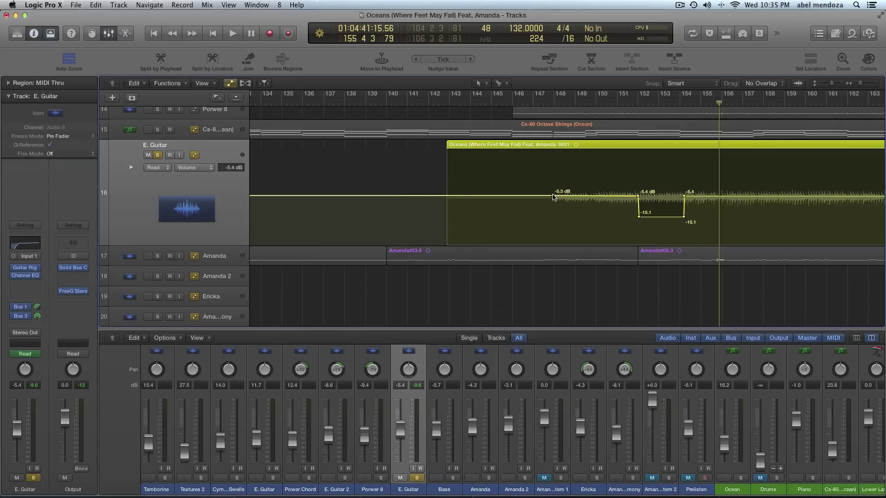
click(597, 195)
drag(554, 196, 553, 244)
- Create a volume fade-out on the E. Guitar track from -5.4 dB at about bar 161 to −∞ at the region's end
scroll(524, 226, right, 6)
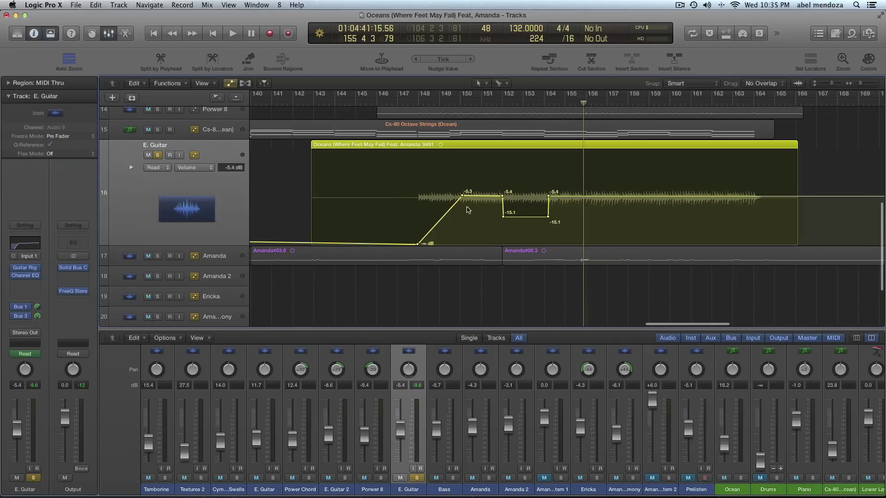
click(689, 196)
click(796, 196)
drag(797, 210, 796, 243)
drag(796, 196, 809, 246)
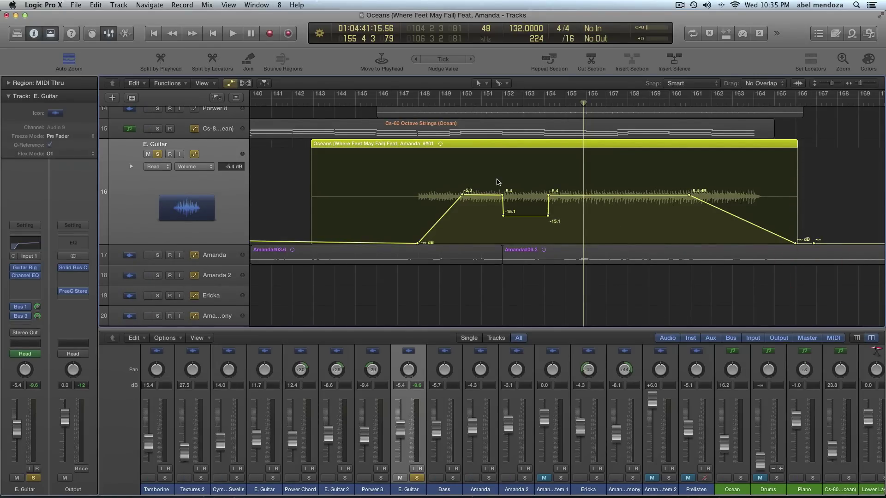
- Play the E. Guitar track from bar 147 to check the fade-in
click(398, 104)
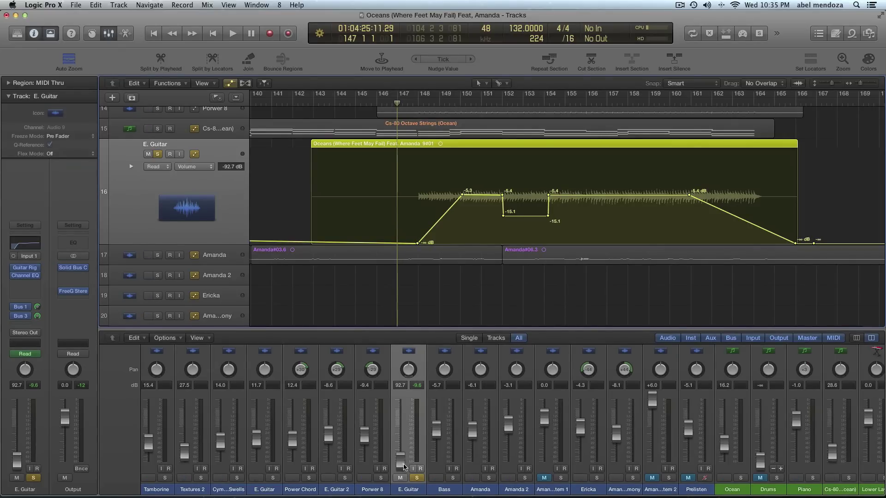
key(space)
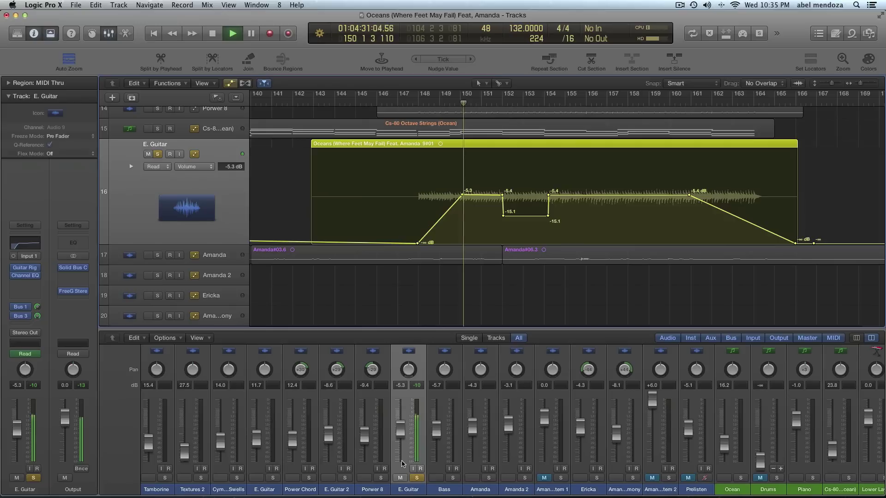
key(space)
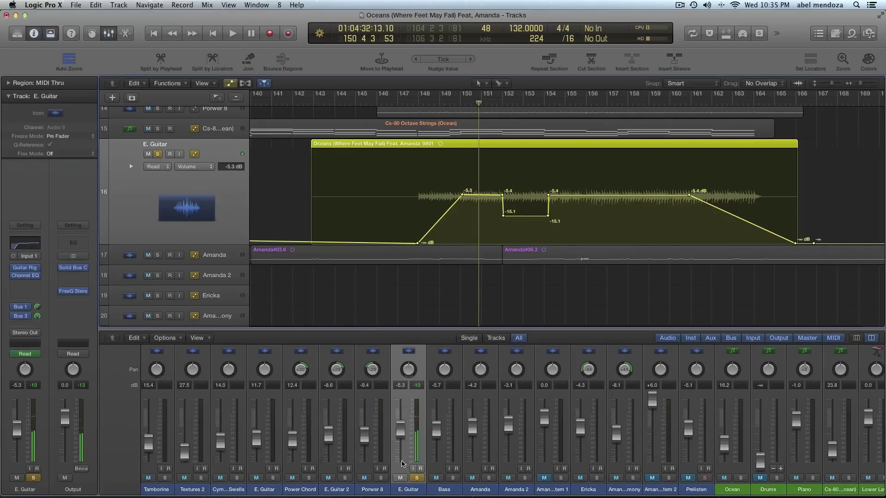
- Shift the E. Guitar fade-out earlier to run from about bar 158 to about bar 162, and play it back
key(super+z)
click(596, 103)
key(space)
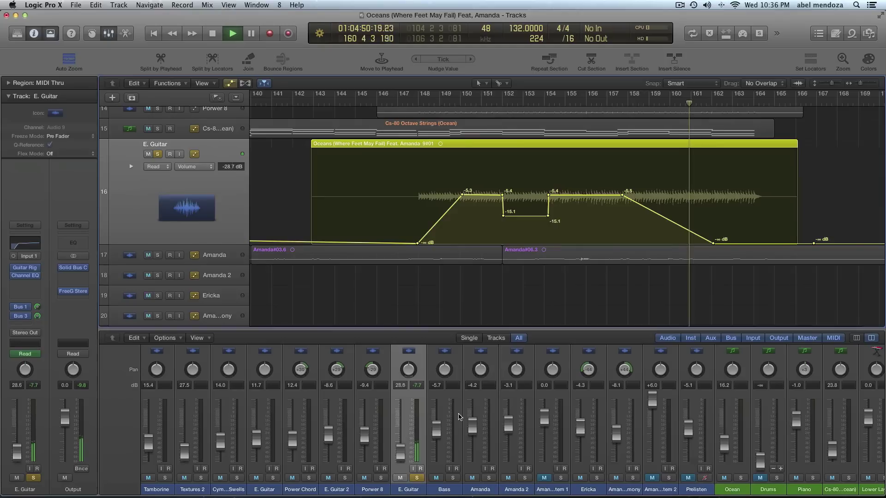
key(space)
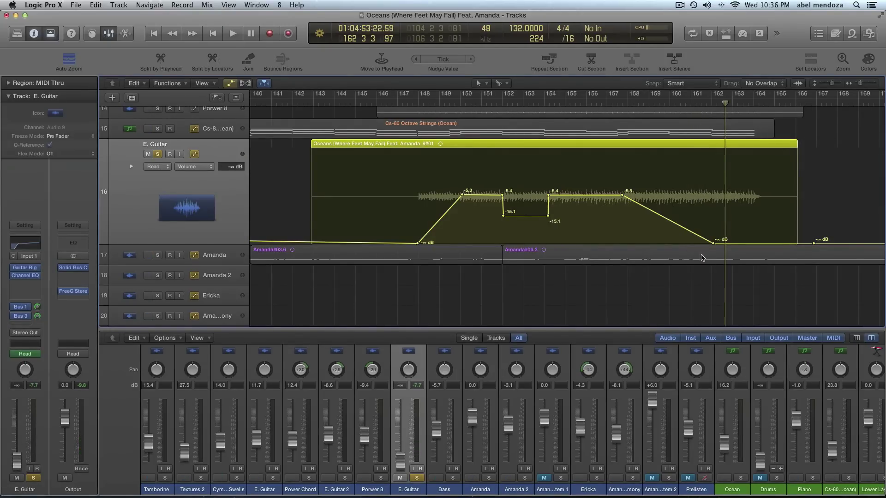
- Drop the E. Guitar volume from -11.0 dB at about bar 131 to −∞ and hold it there until about bar 137
scroll(629, 220, right, 1)
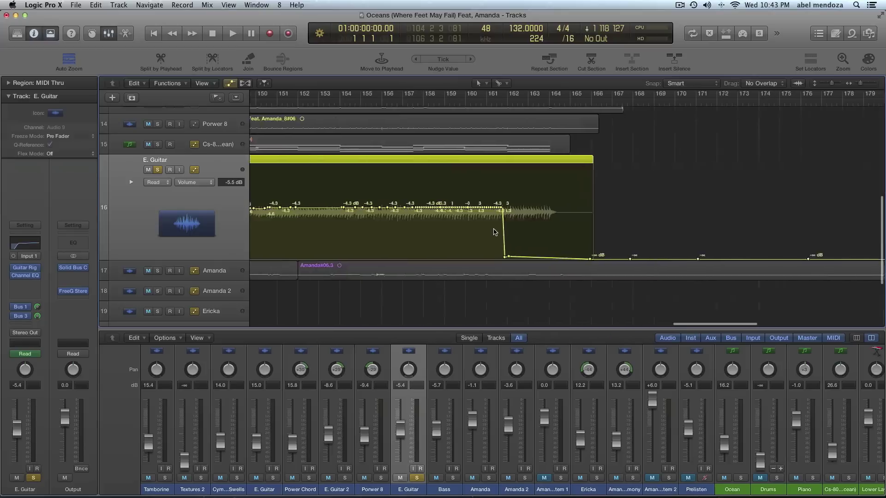
scroll(494, 232, left, 10)
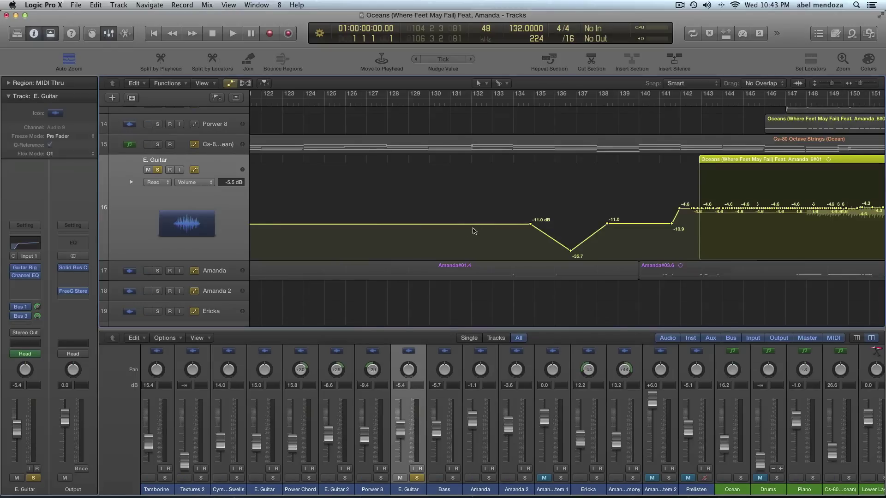
click(447, 225)
mouse_move(461, 225)
mouse_down()
mouse_move(475, 229)
mouse_move(476, 272)
mouse_move(492, 270)
mouse_up()
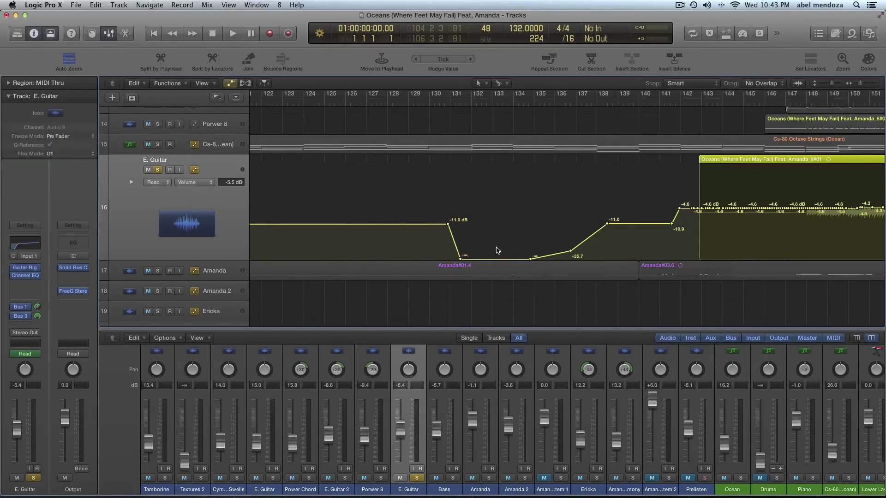
drag(571, 251, 578, 269)
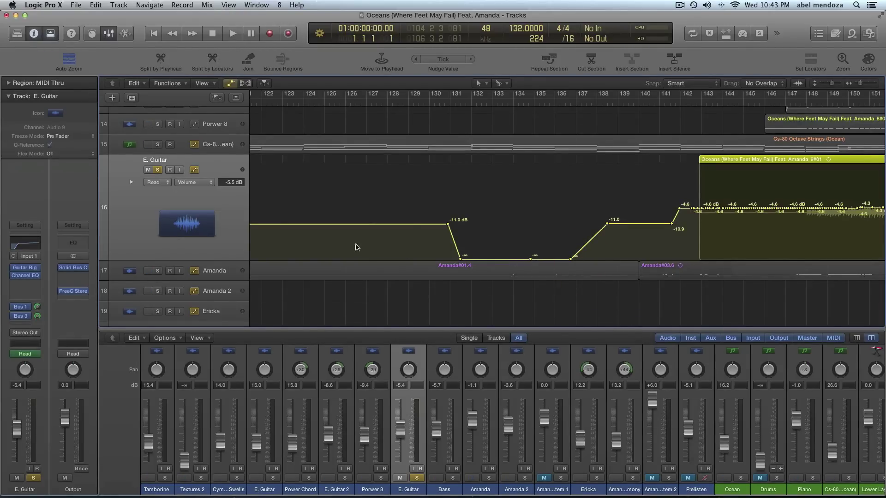